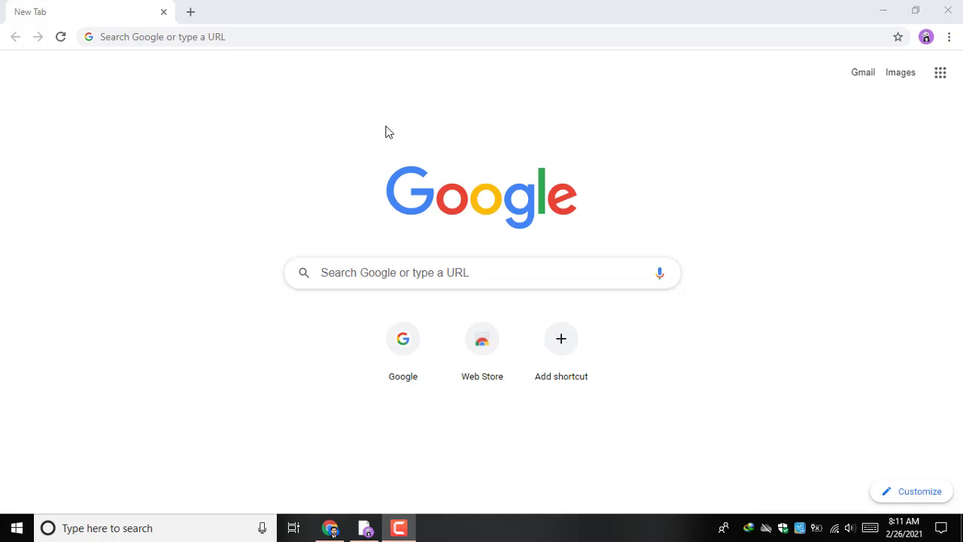
Step: Load google.com from the address bar and go to the Google sign-in page
{"action": "left_click", "coordinate": [343, 36]}
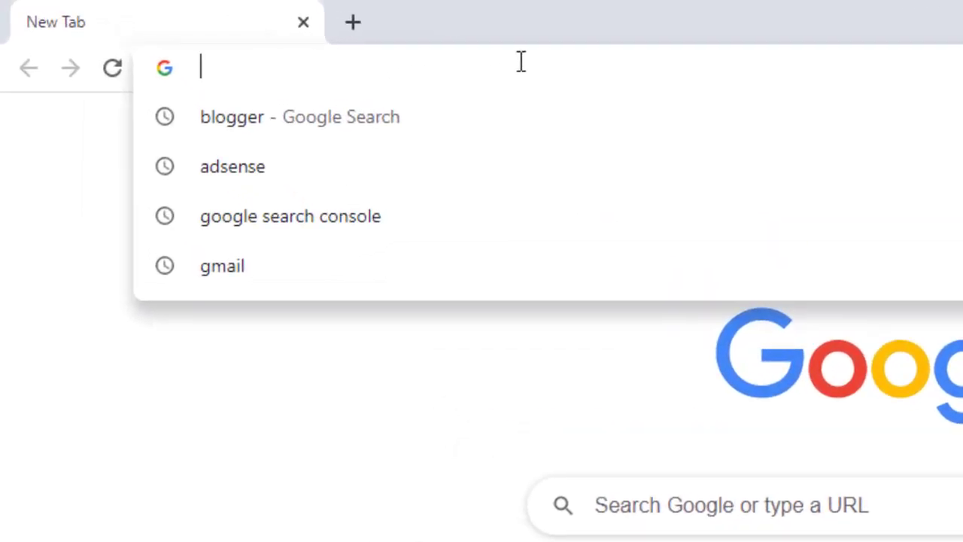
{"action": "type", "text": "google.com"}
{"action": "key", "text": "Return"}
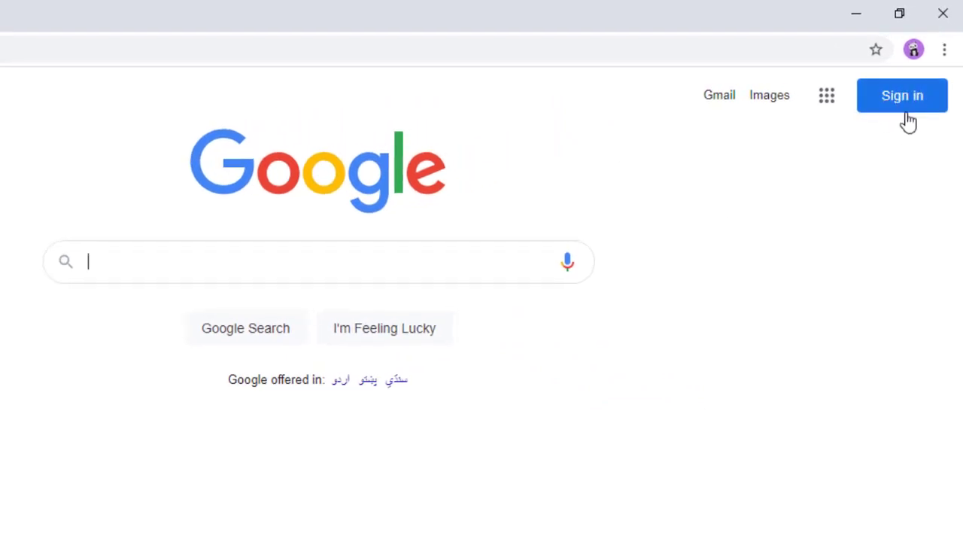
{"action": "left_click", "coordinate": [901, 107]}
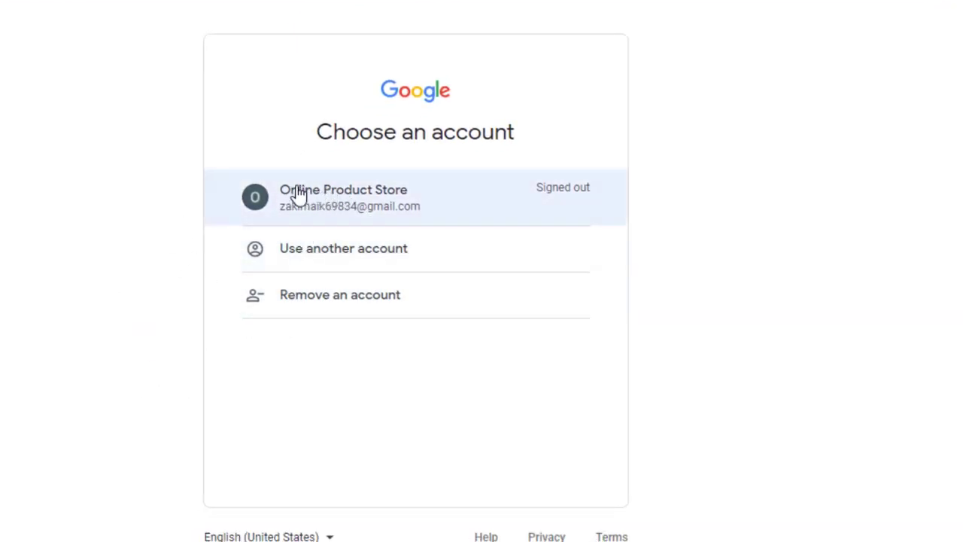
Step: Choose Use another account, then Create account → For myself to start a personal sign-up
{"action": "left_click", "coordinate": [356, 262]}
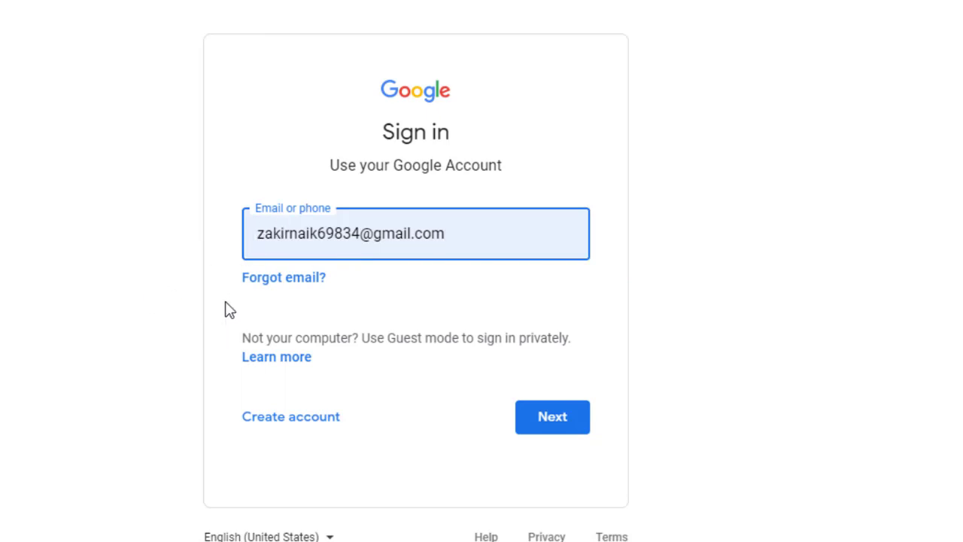
{"action": "left_click", "coordinate": [455, 234]}
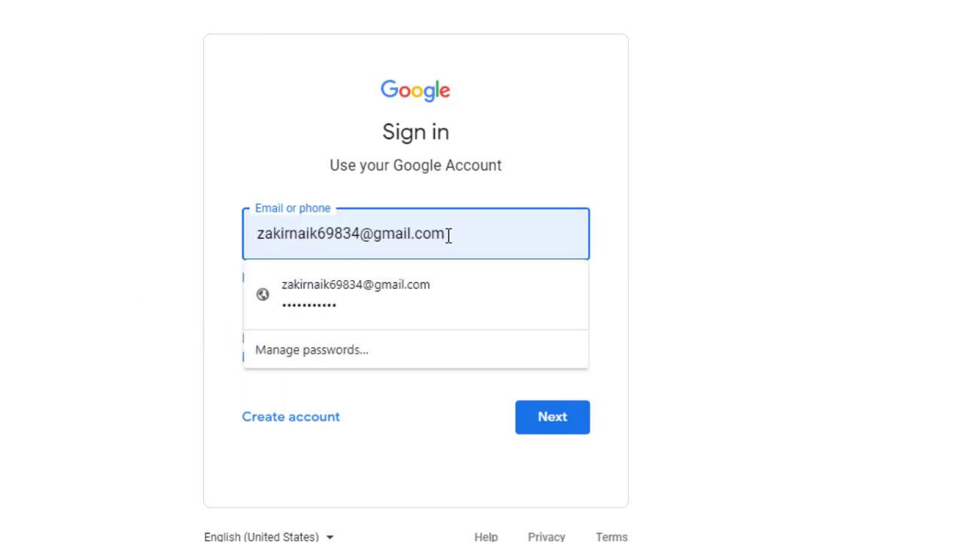
{"action": "left_click_drag", "start_coordinate": [455, 234], "coordinate": [256, 226]}
{"action": "left_click", "coordinate": [164, 251]}
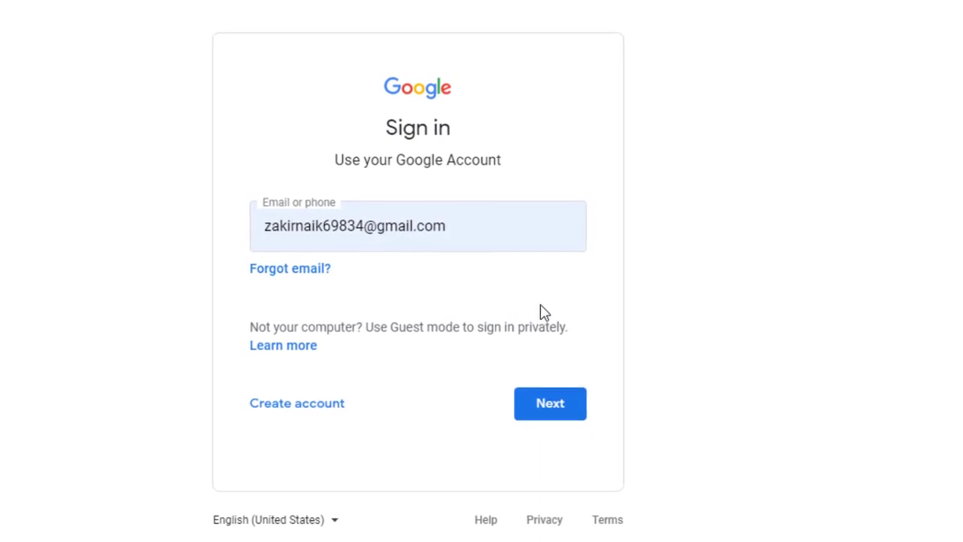
{"action": "left_click", "coordinate": [320, 403]}
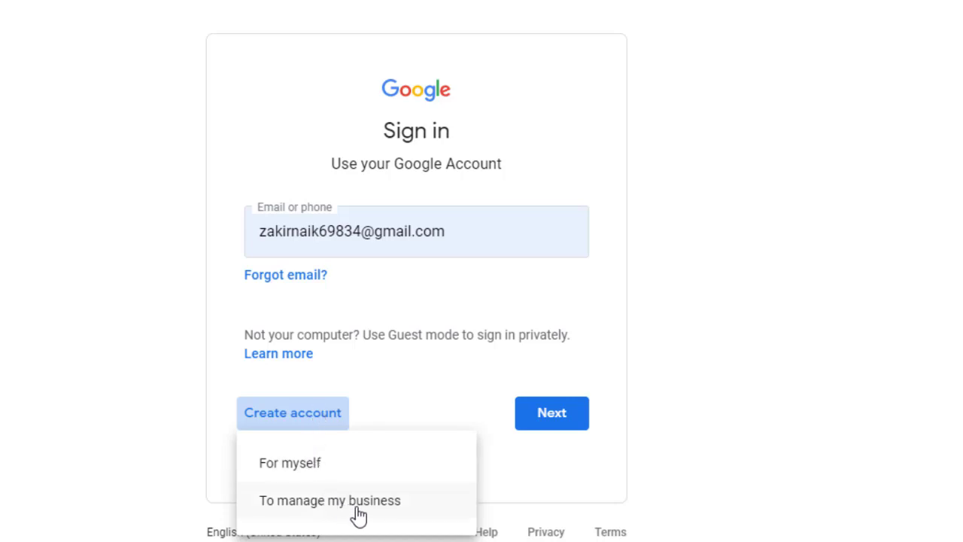
{"action": "left_click", "coordinate": [312, 468]}
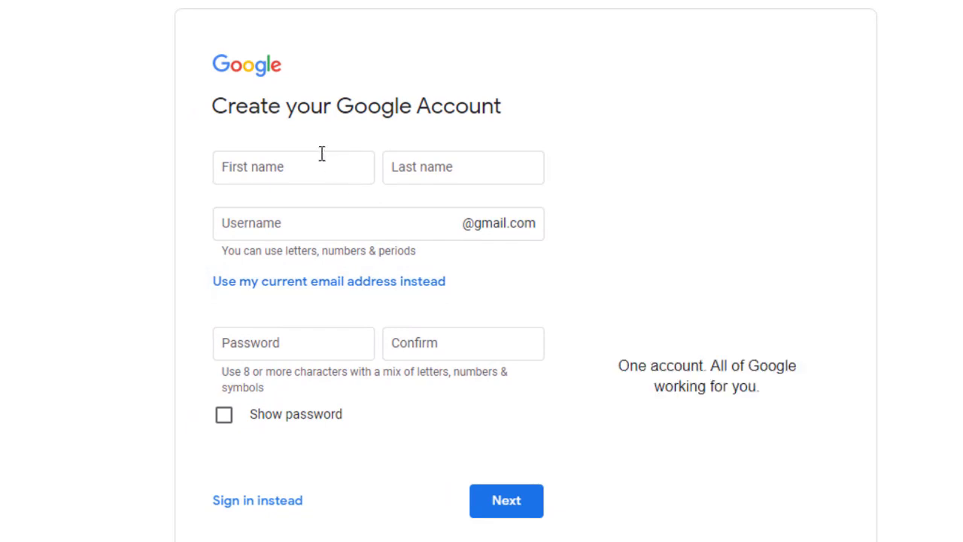
Step: Enter the account holder's first name and last name in the sign-up form
{"action": "left_click", "coordinate": [320, 163]}
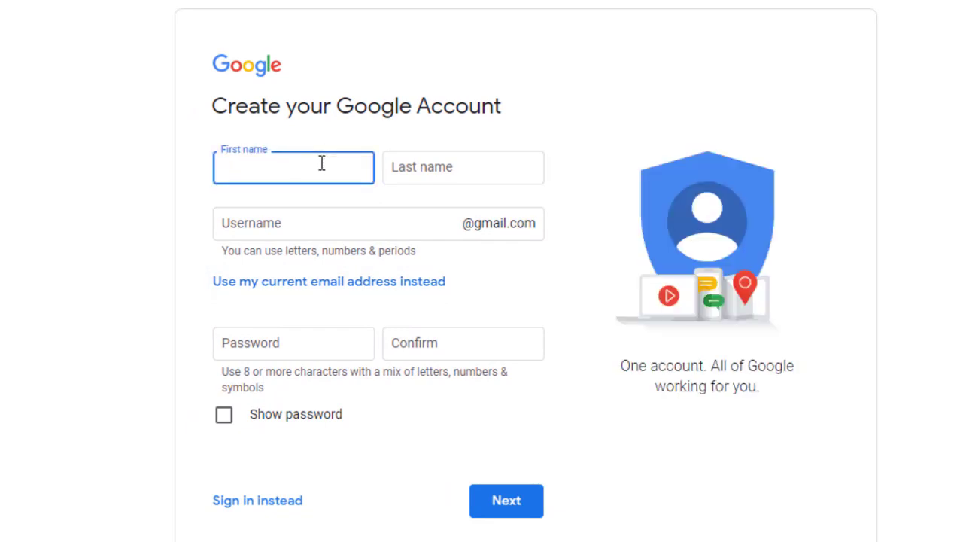
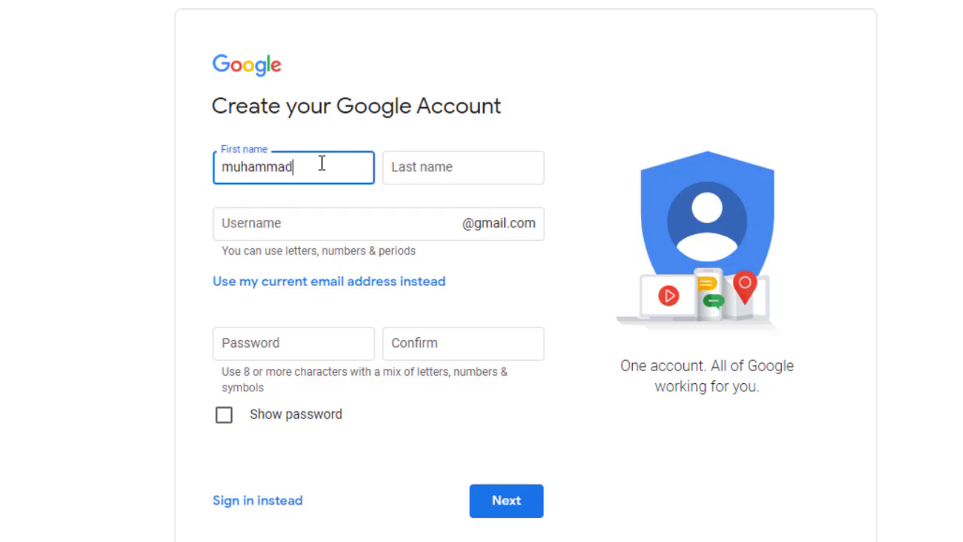
{"action": "key", "text": "Tab"}
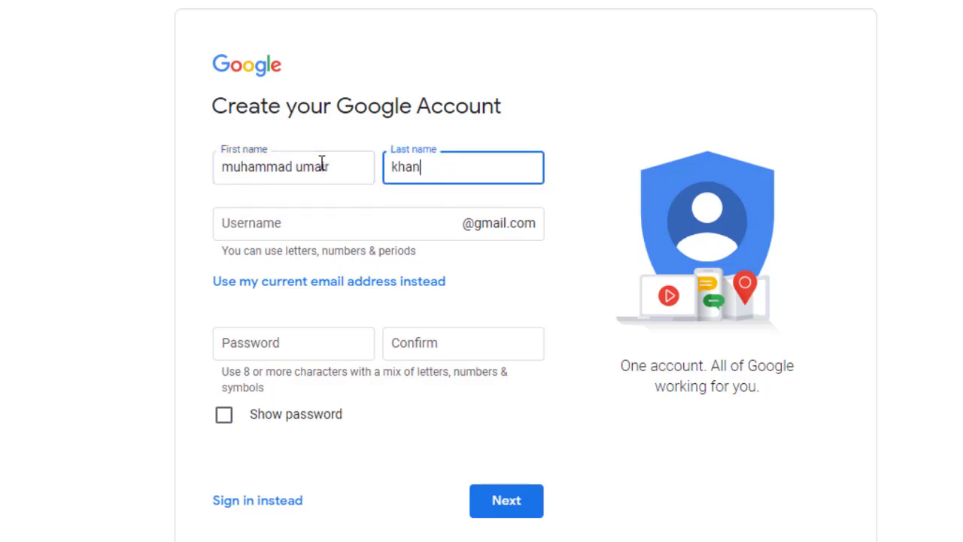
{"action": "triple_click", "coordinate": [331, 165]}
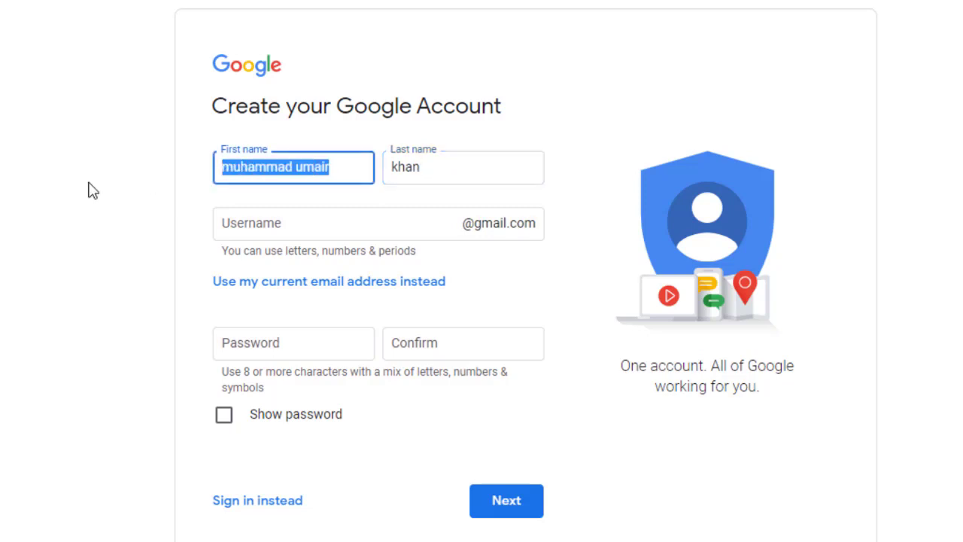
{"action": "left_click", "coordinate": [77, 246]}
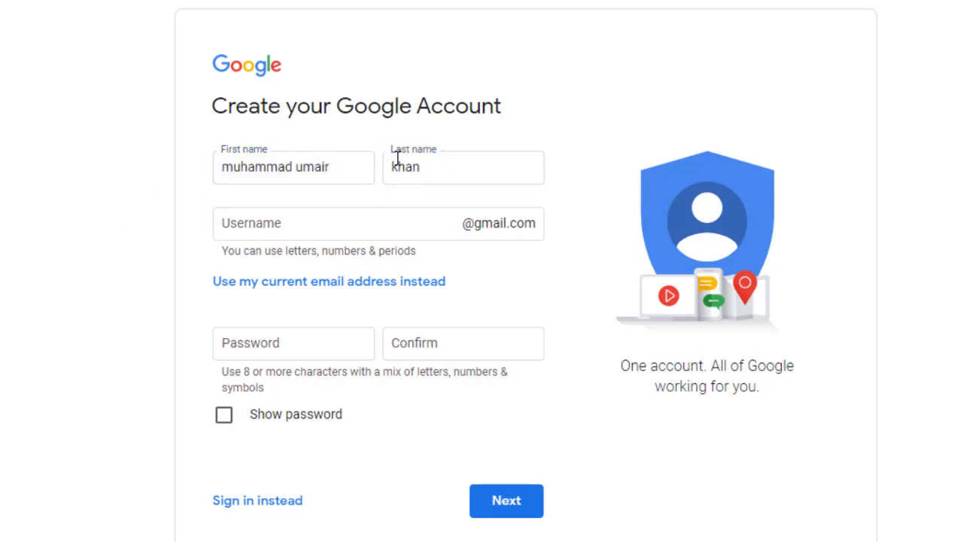
{"action": "double_click", "coordinate": [429, 162]}
{"action": "left_click", "coordinate": [83, 229]}
Step: Fill in the chosen new Gmail username
{"action": "left_click", "coordinate": [239, 225]}
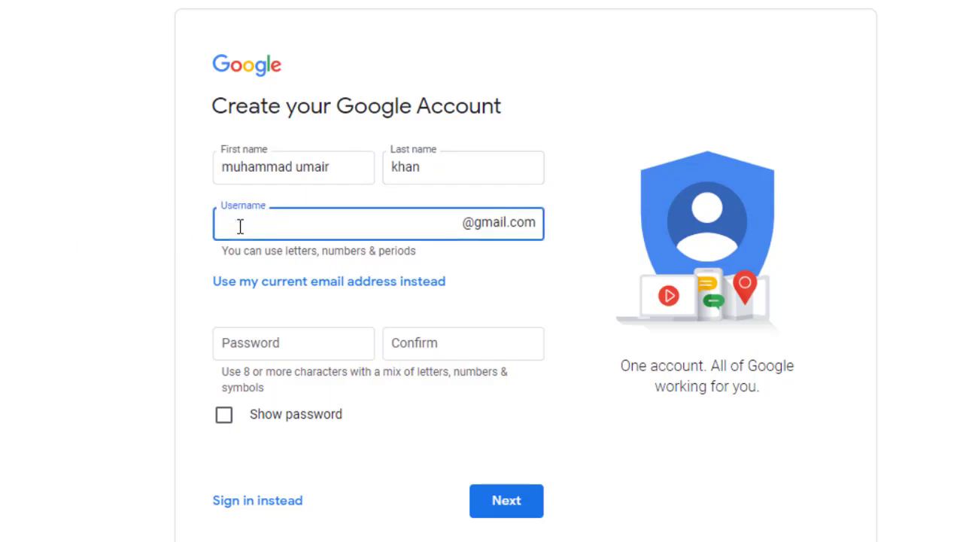
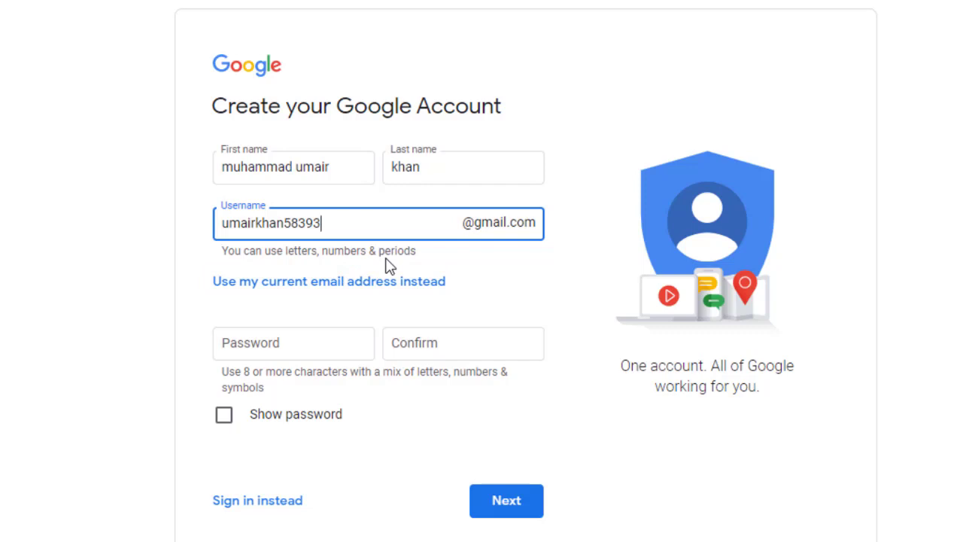
{"action": "left_click", "coordinate": [89, 308]}
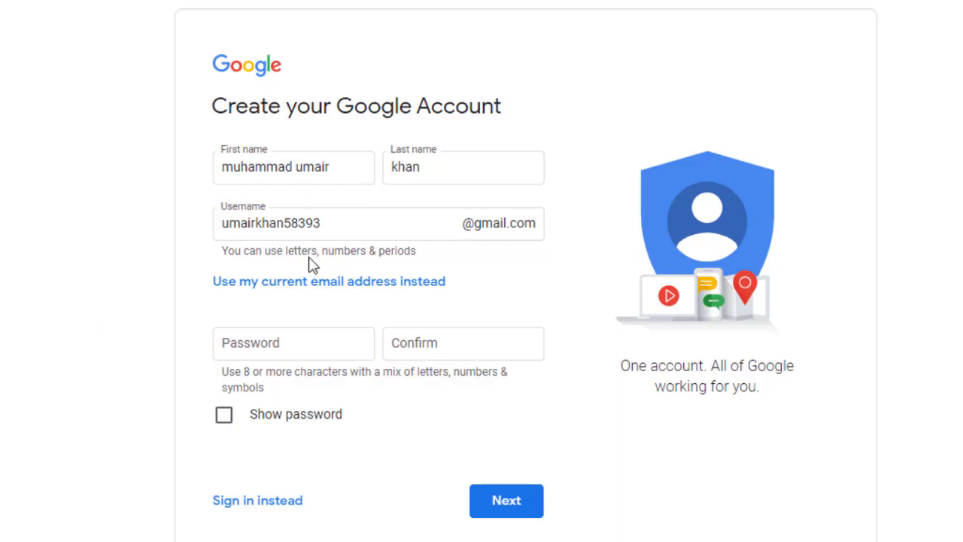
Step: Enter and confirm the account password, retyping it once, then submit with Next
{"action": "left_click", "coordinate": [282, 343]}
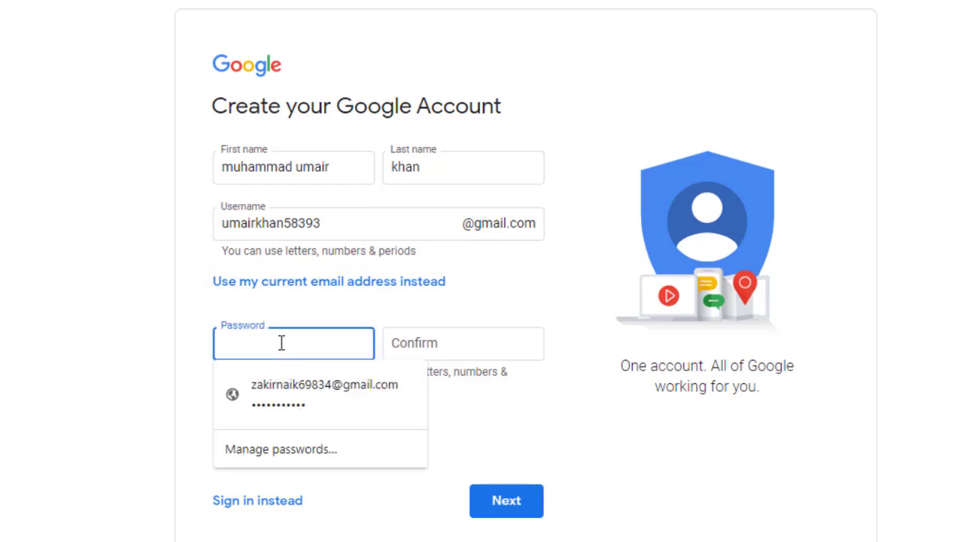
{"action": "type", "text": "•••••••••"}
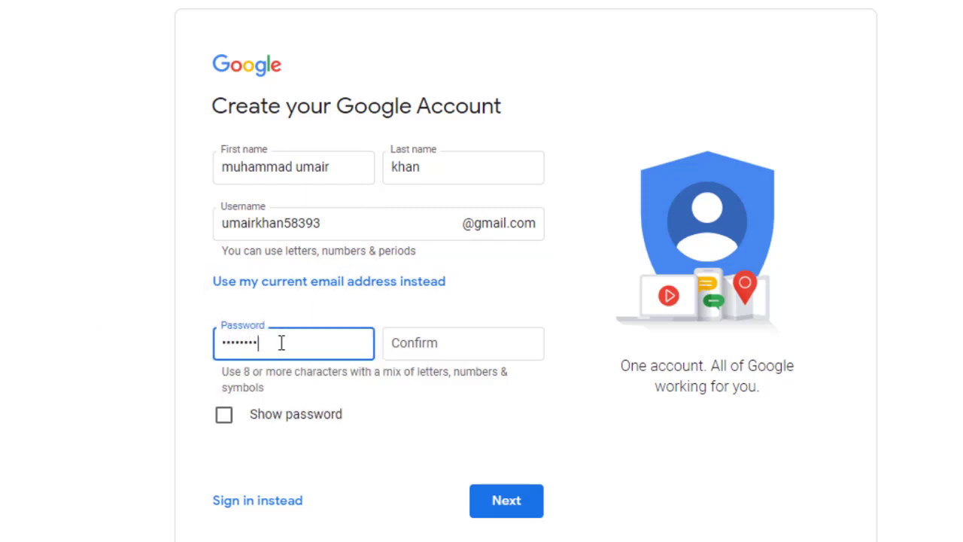
{"action": "type", "text": "••"}
{"action": "key", "text": "Tab"}
{"action": "type", "text": "••••••"}
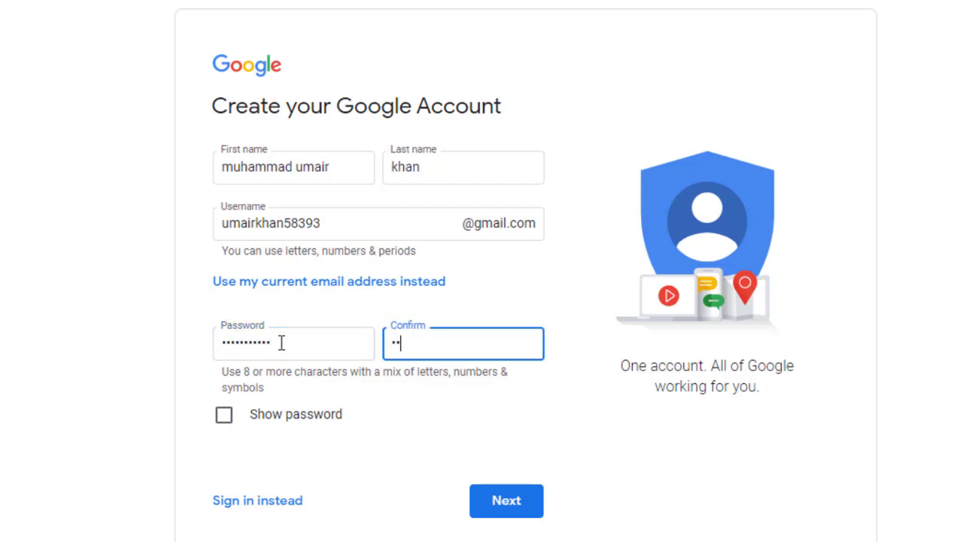
{"action": "type", "text": "••"}
{"action": "double_click", "coordinate": [292, 345]}
{"action": "key", "text": "BackSpace"}
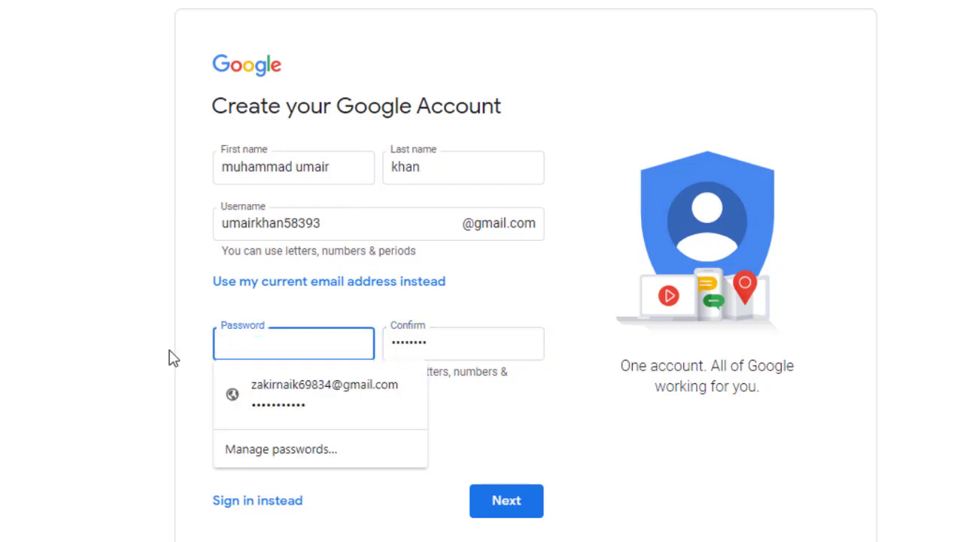
{"action": "type", "text": "••••••••"}
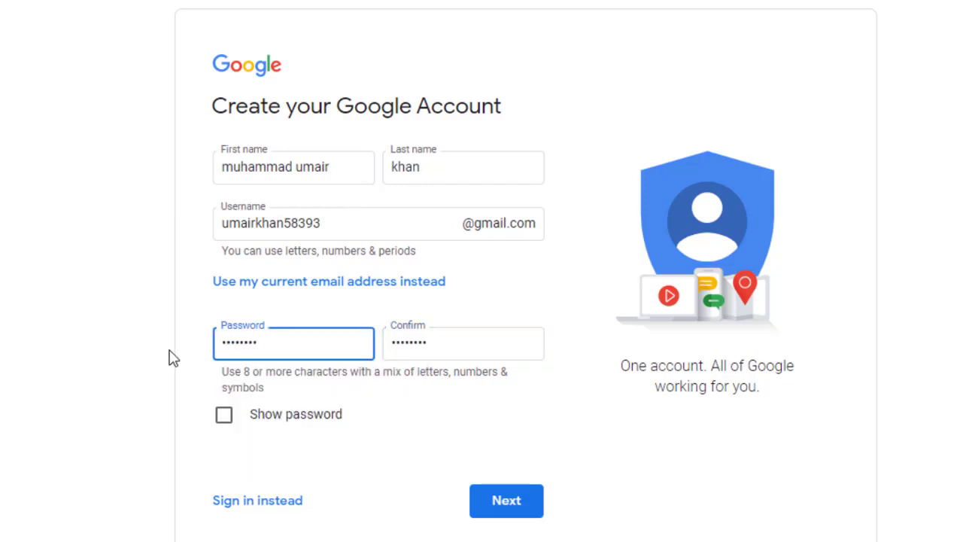
{"action": "type", "text": "•••"}
{"action": "key", "text": "Tab"}
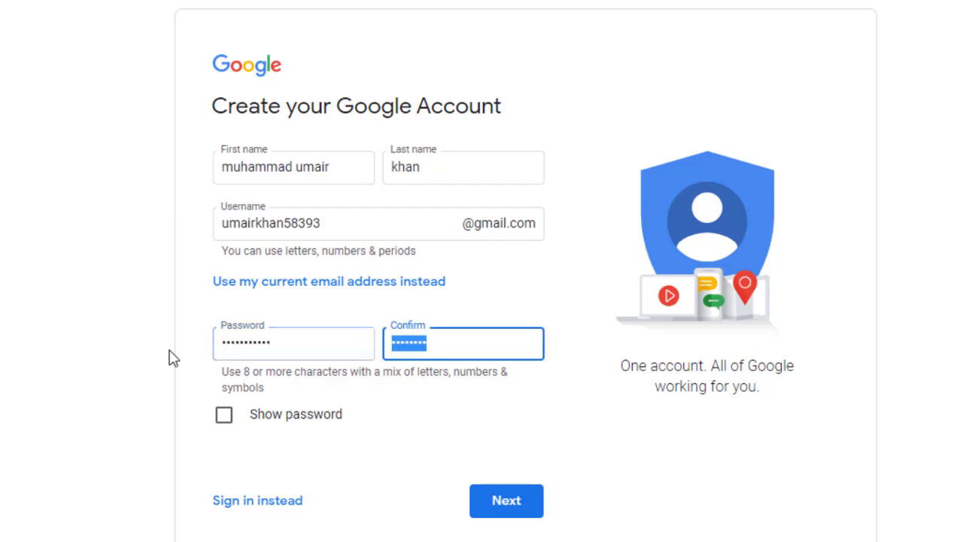
{"action": "type", "text": "•••••••••••"}
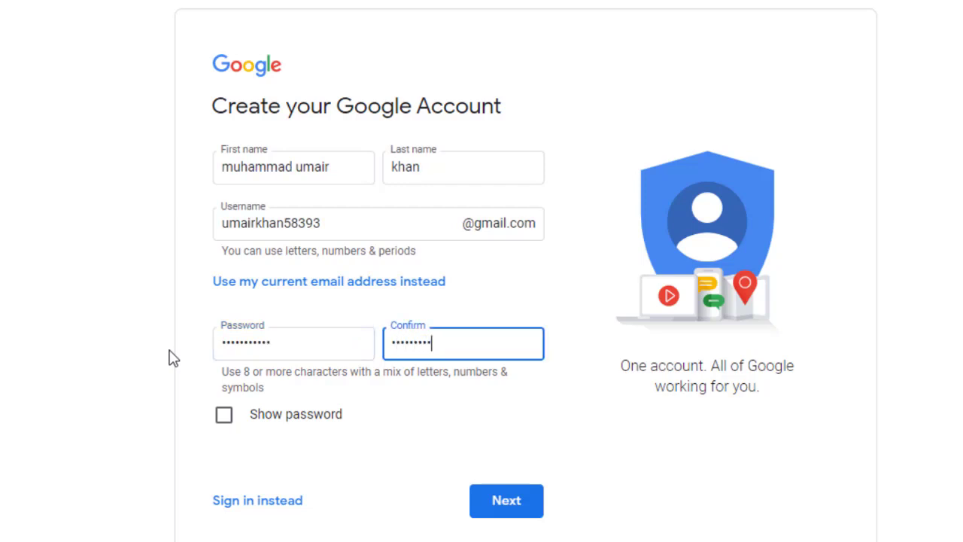
{"action": "left_click", "coordinate": [507, 502]}
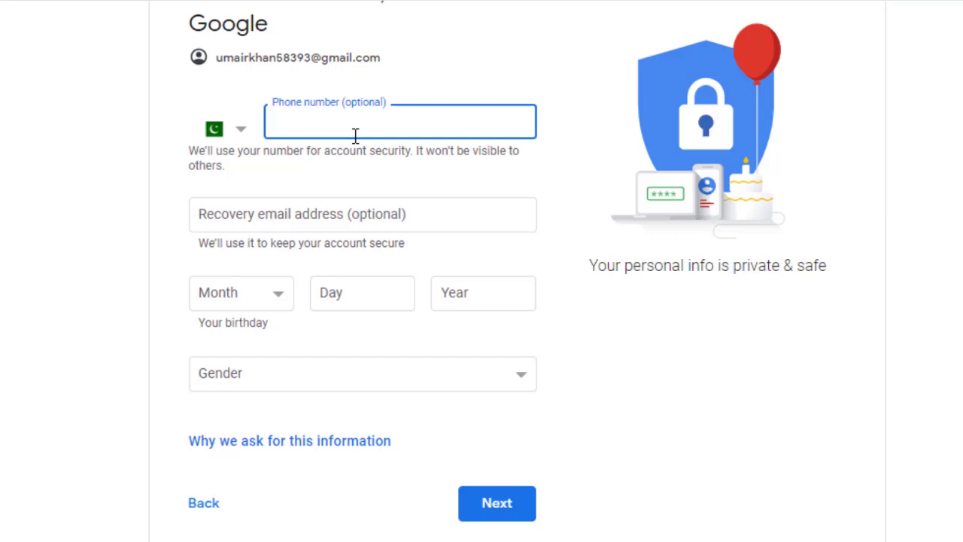
Step: Leave the optional phone number and recovery email fields blank
{"action": "left_click", "coordinate": [303, 218]}
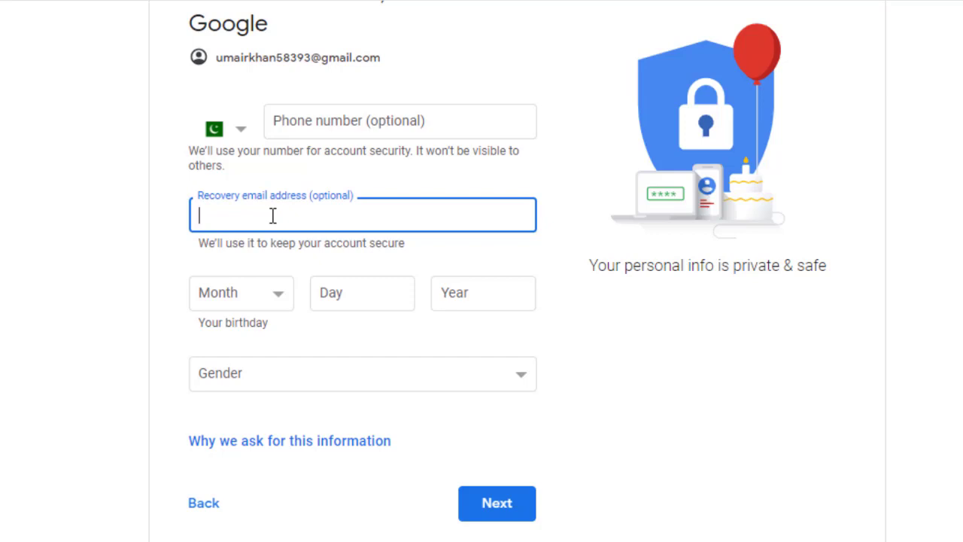
{"action": "left_click", "coordinate": [295, 123]}
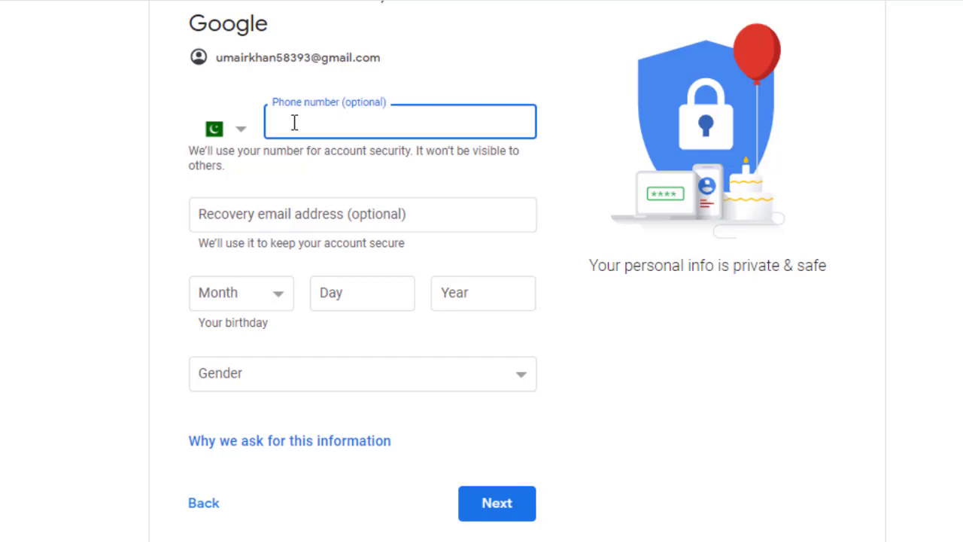
{"action": "left_click", "coordinate": [285, 215]}
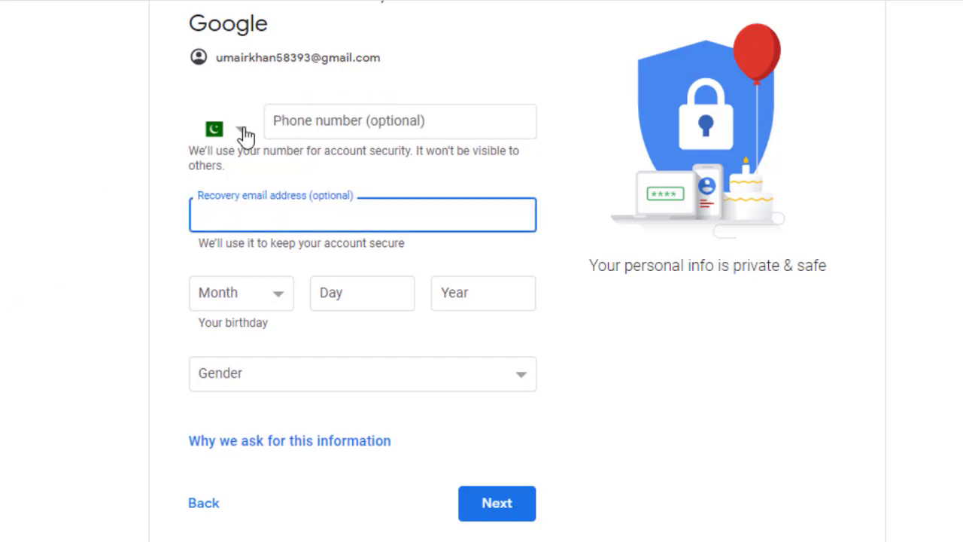
{"action": "left_click", "coordinate": [277, 126]}
{"action": "left_click", "coordinate": [248, 211]}
{"action": "left_click", "coordinate": [105, 274]}
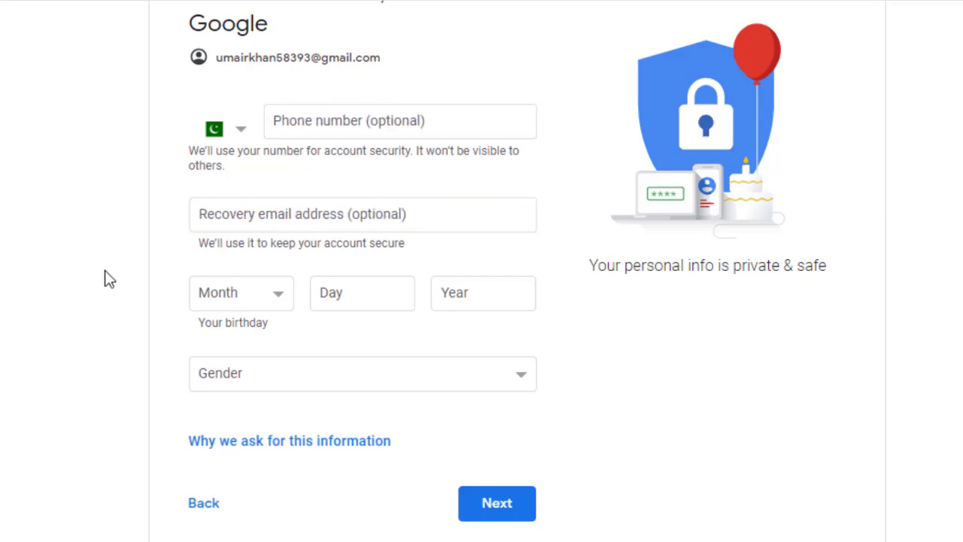
{"action": "left_click", "coordinate": [265, 301]}
{"action": "left_click", "coordinate": [250, 356]}
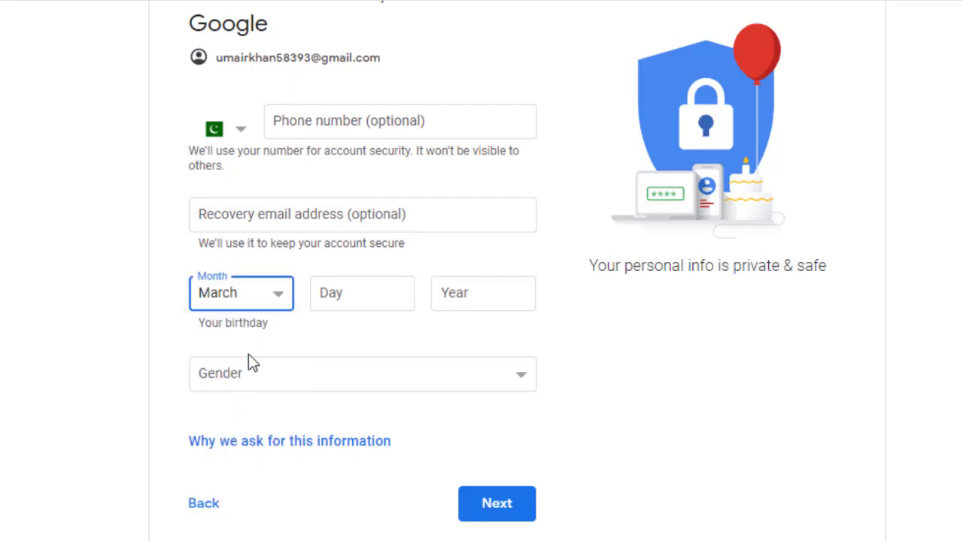
{"action": "left_click", "coordinate": [398, 289]}
{"action": "type", "text": "15"}
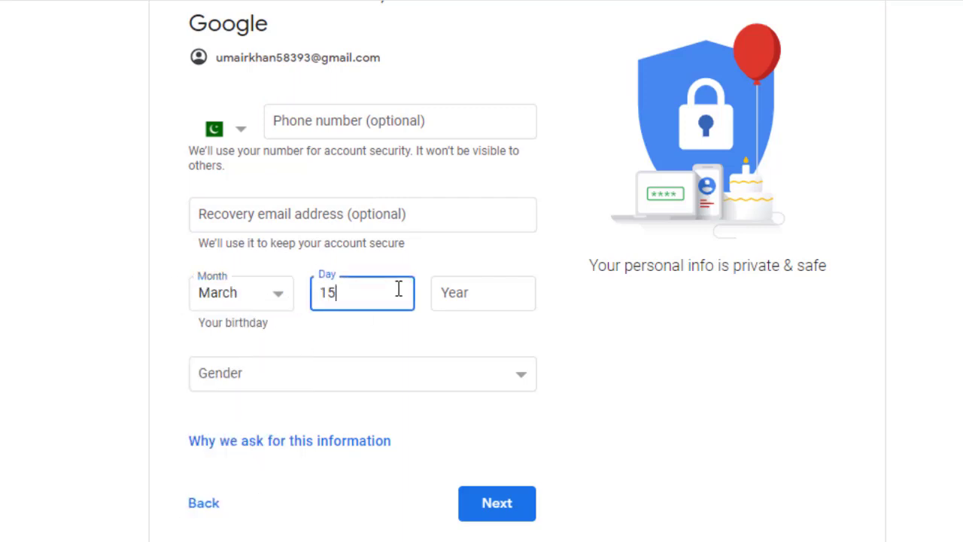
{"action": "key", "text": "Tab"}
{"action": "type", "text": "199"}
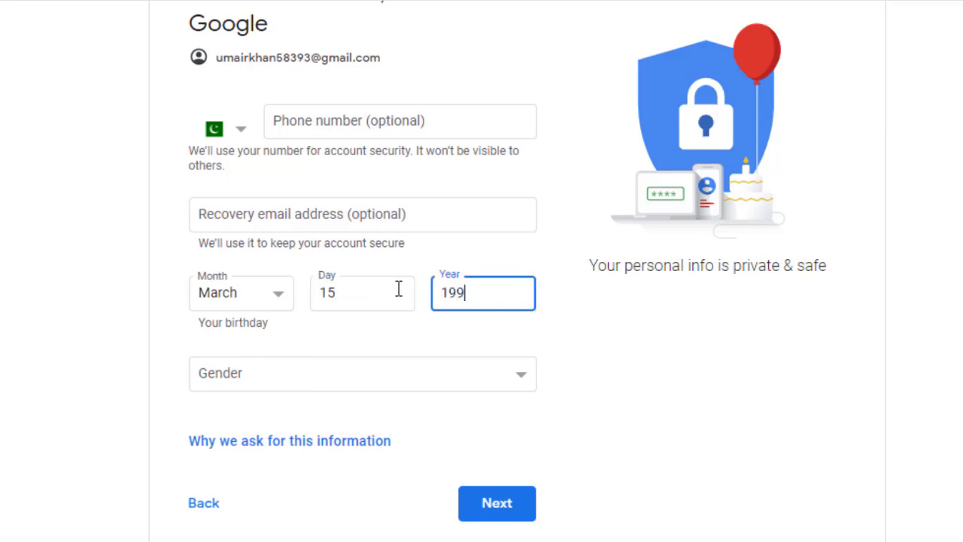
{"action": "type", "text": "7"}
{"action": "left_click", "coordinate": [422, 376]}
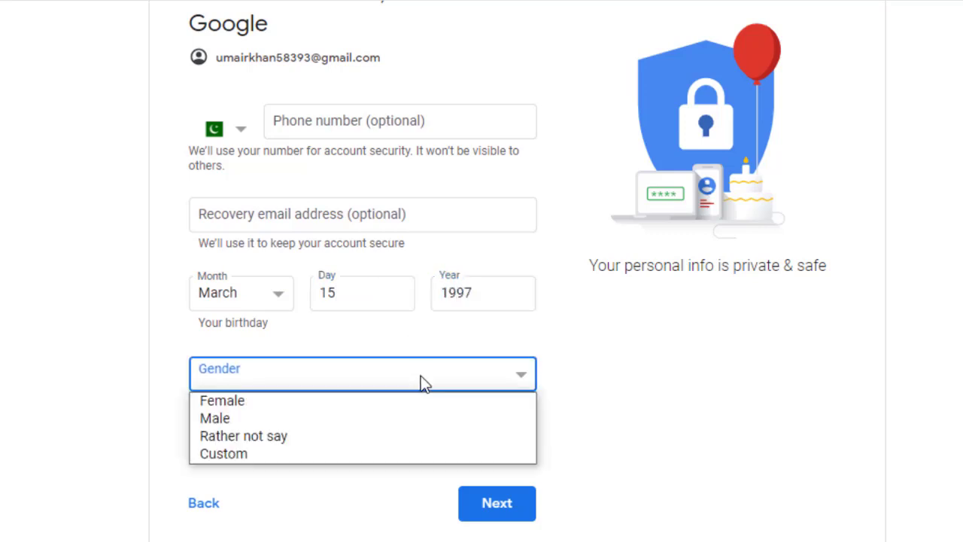
{"action": "left_click", "coordinate": [411, 419]}
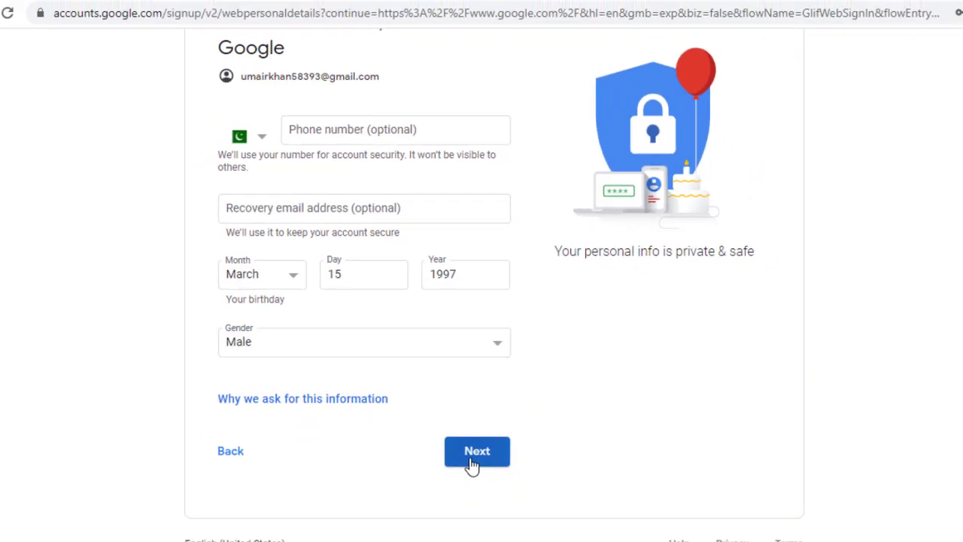
{"action": "left_click", "coordinate": [472, 459]}
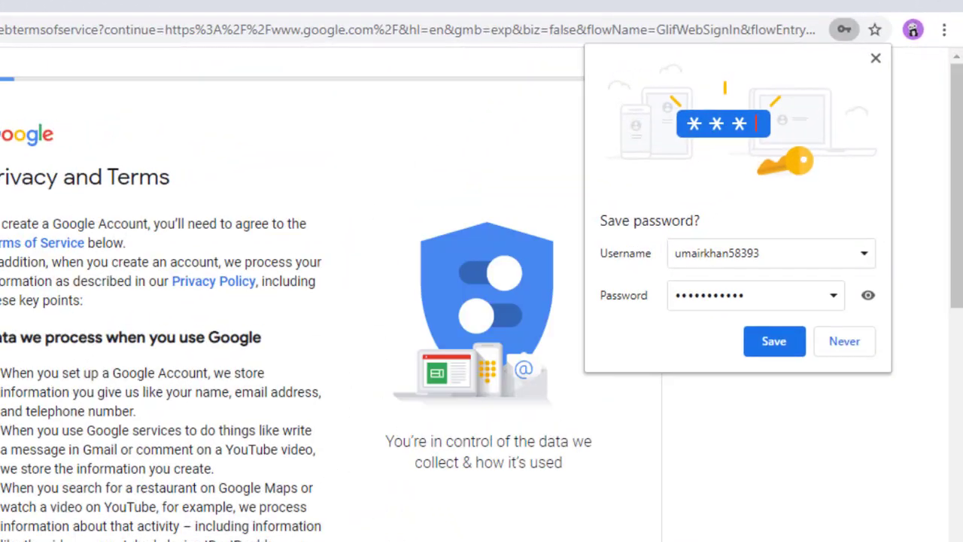
Step: Save the password in Chrome, accept the Privacy and Terms, and dismiss the settings reminder
{"action": "left_click", "coordinate": [767, 360]}
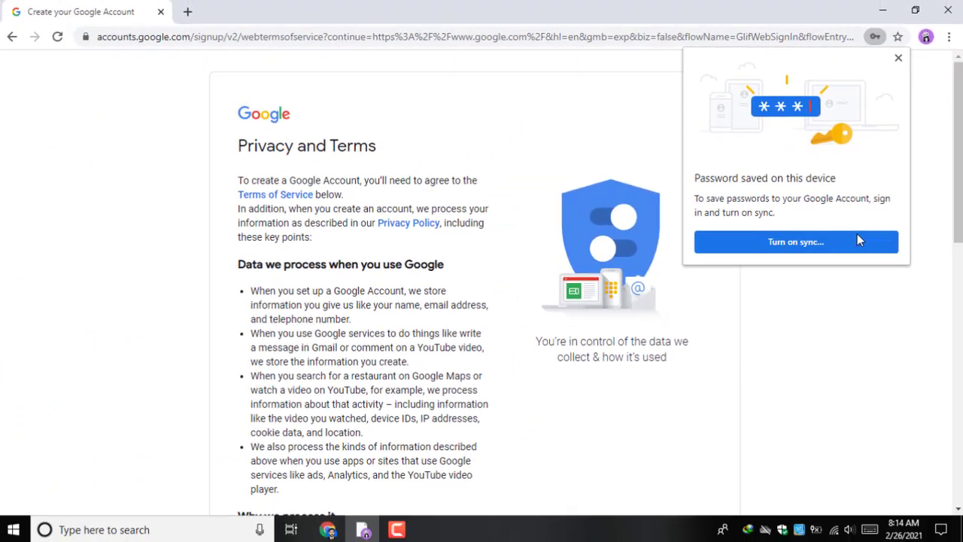
{"action": "scroll", "coordinate": [559, 469], "scroll_direction": "down", "scroll_amount": 10}
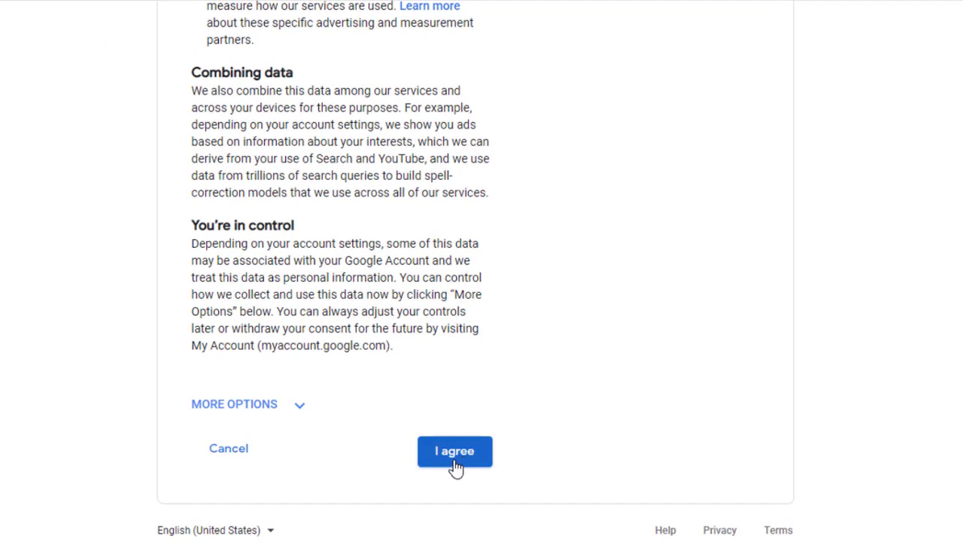
{"action": "left_click", "coordinate": [451, 459]}
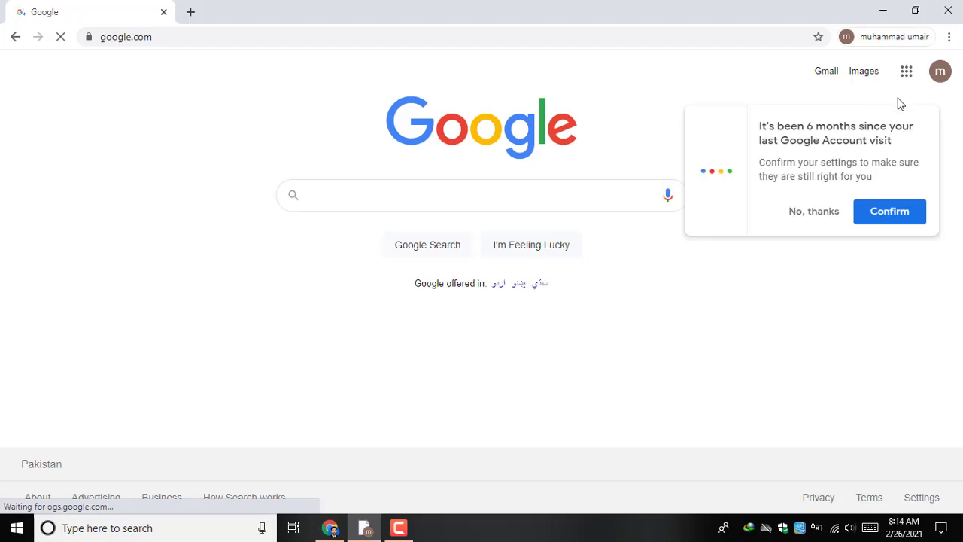
{"action": "left_click", "coordinate": [823, 212]}
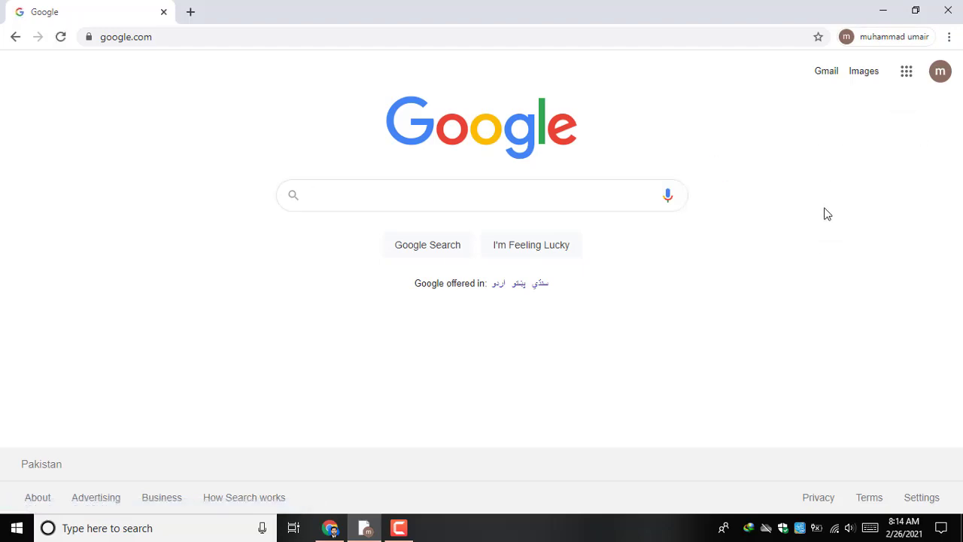
Step: Check the new account's sign-in in the avatar account panel, then close it
{"action": "left_click", "coordinate": [940, 78]}
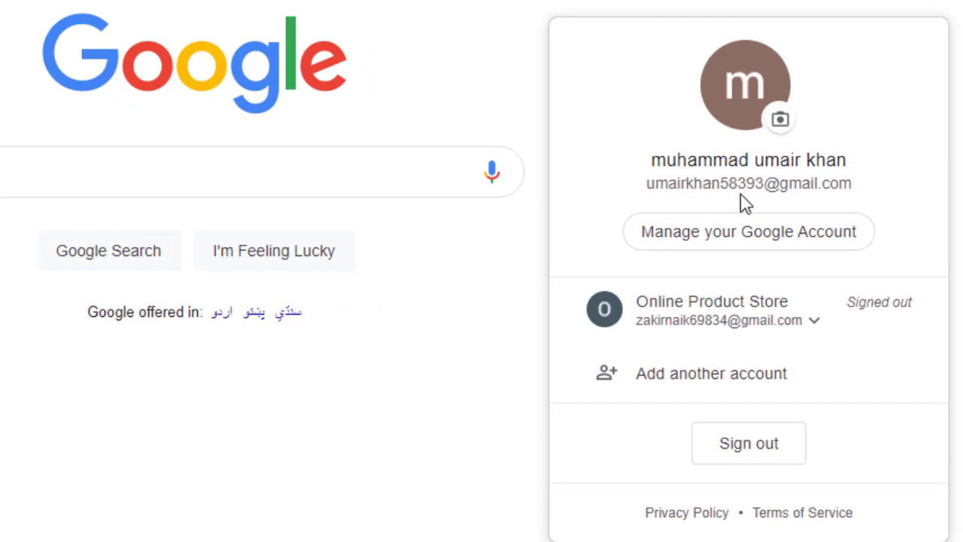
{"action": "left_click_drag", "start_coordinate": [738, 184], "coordinate": [849, 215]}
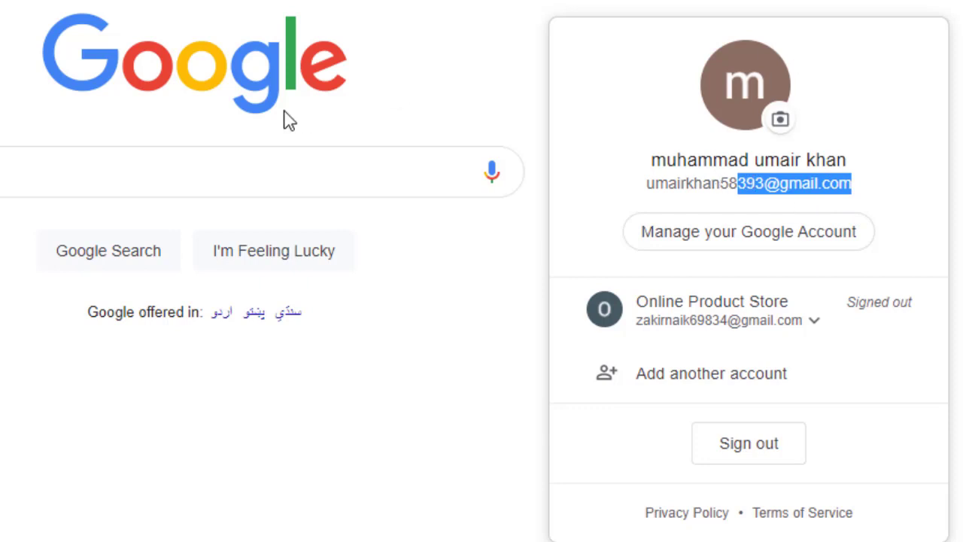
{"action": "left_click", "coordinate": [272, 141]}
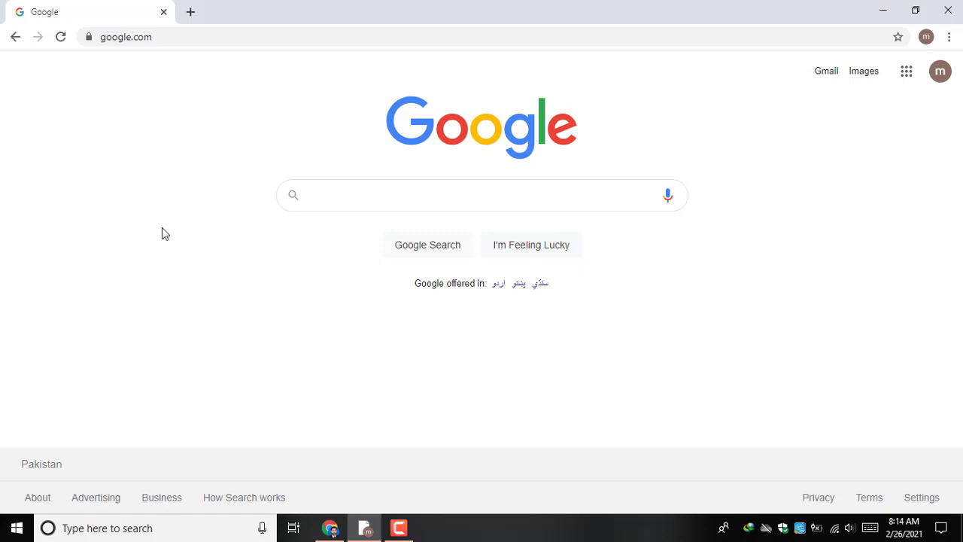
Step: Open the blogger complete course Word document from the desktop and scroll through its lesson list
{"action": "left_click", "coordinate": [368, 527]}
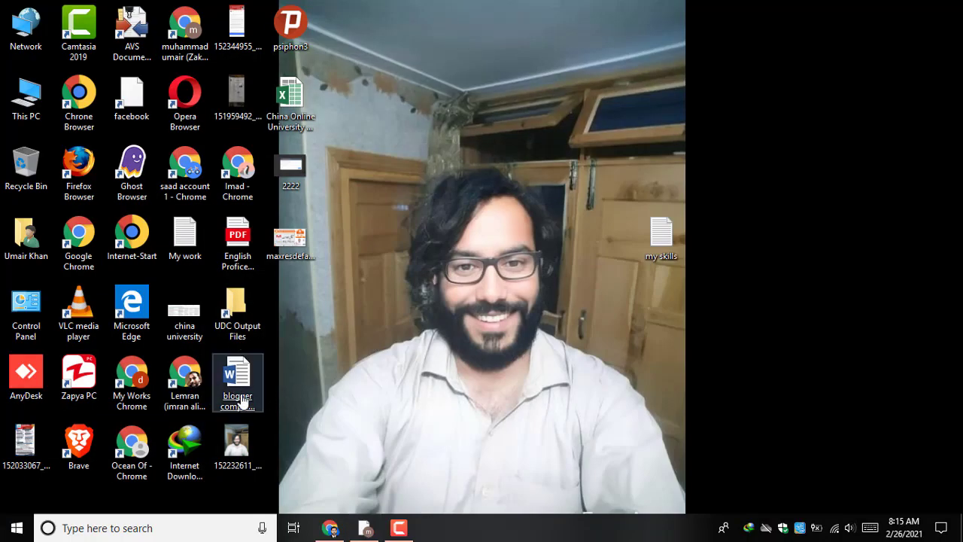
{"action": "left_click", "coordinate": [239, 395]}
{"action": "key", "text": "Return"}
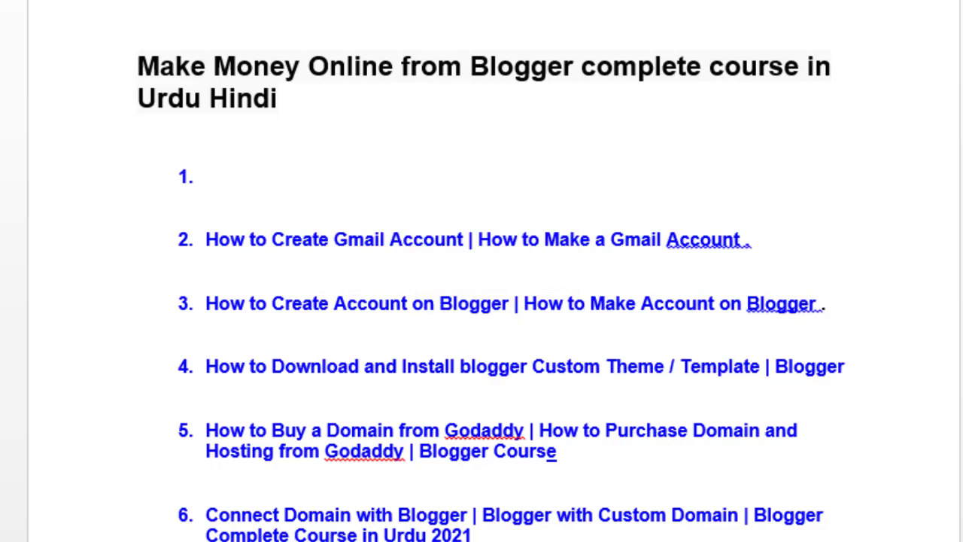
{"action": "scroll", "coordinate": [481, 301], "scroll_direction": "down", "scroll_amount": 15}
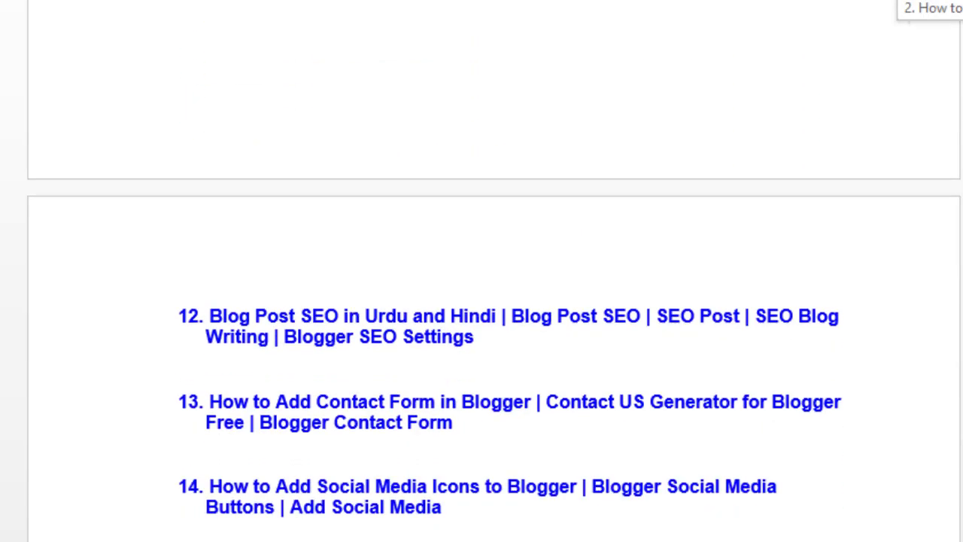
{"action": "scroll", "coordinate": [482, 301], "scroll_direction": "down", "scroll_amount": 15}
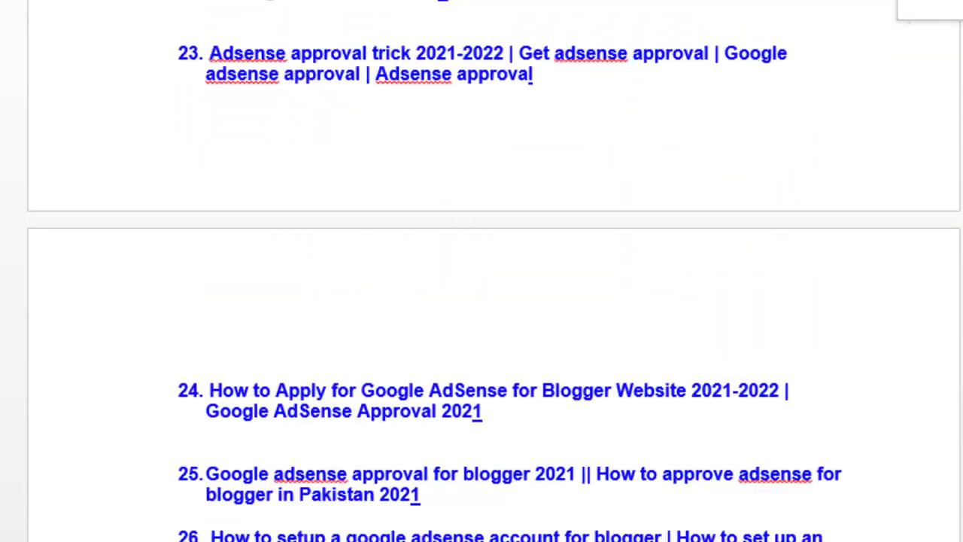
{"action": "scroll", "coordinate": [481, 301], "scroll_direction": "down", "scroll_amount": 3}
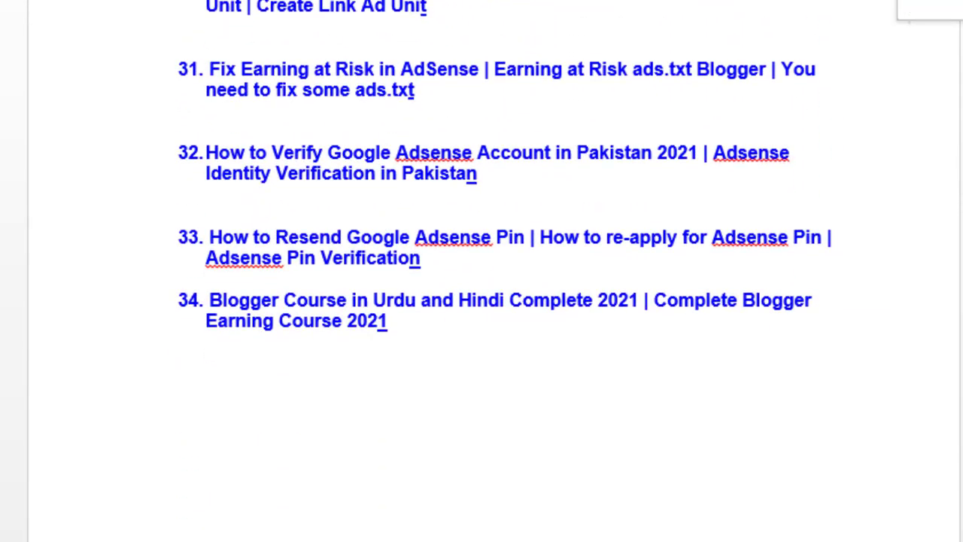
{"action": "scroll", "coordinate": [482, 301], "scroll_direction": "up", "scroll_amount": 20}
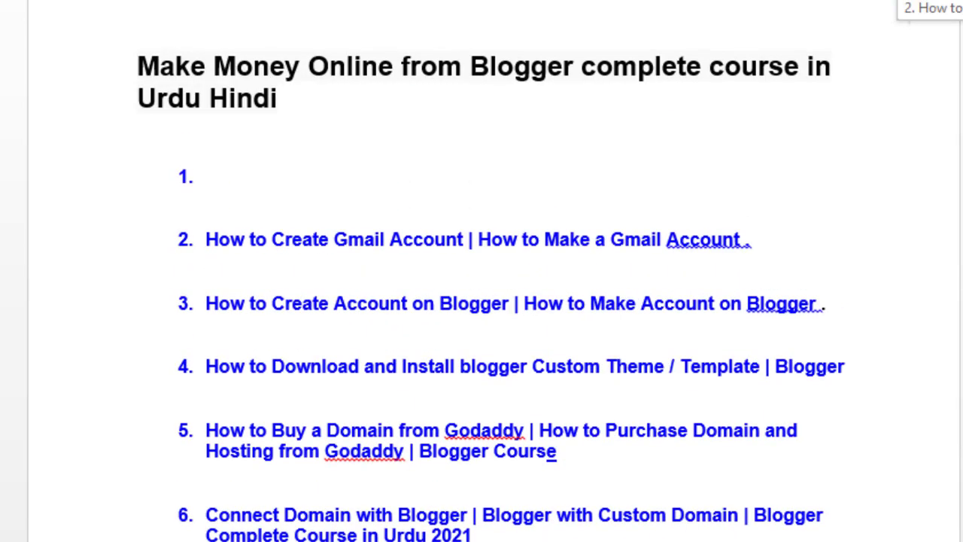